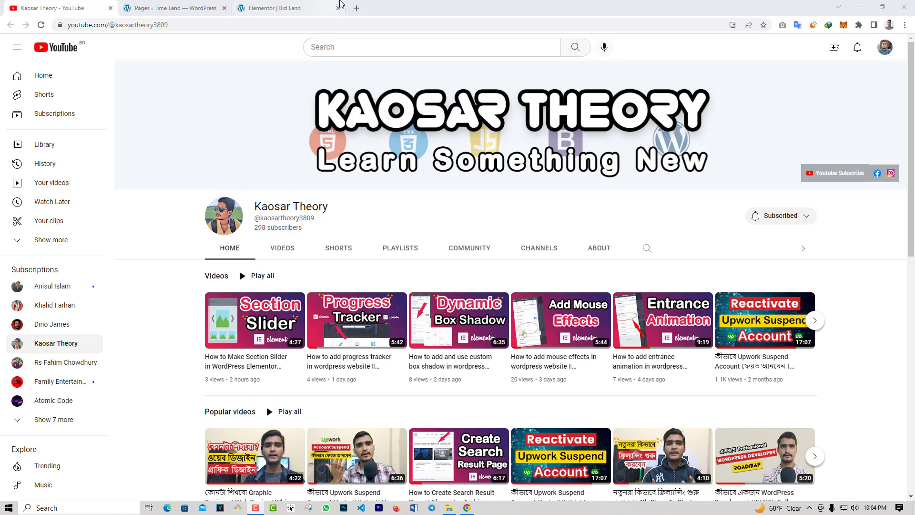
- Switch to the Bid Land page in Elementor and check the advanced settings of the hero section, its column and first inner section for Transform
{"action": "left_click", "coordinate": [329, 8]}
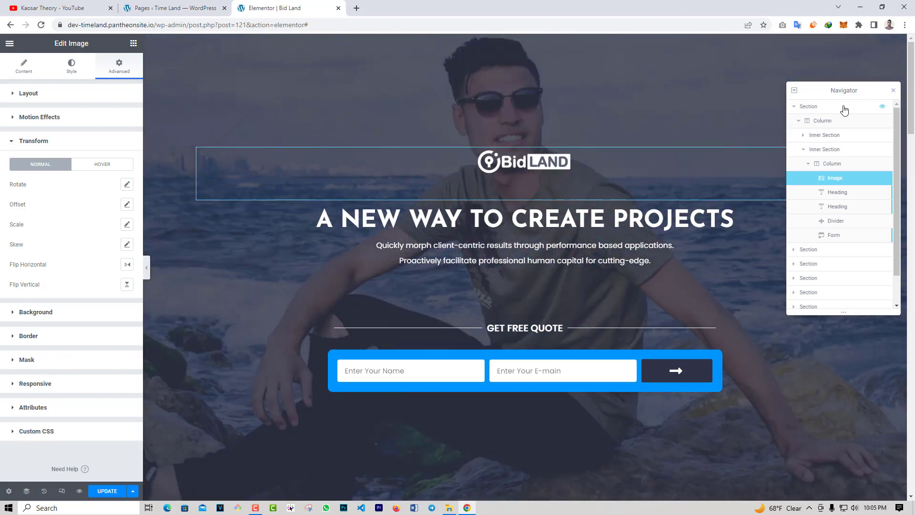
{"action": "left_click", "coordinate": [872, 107]}
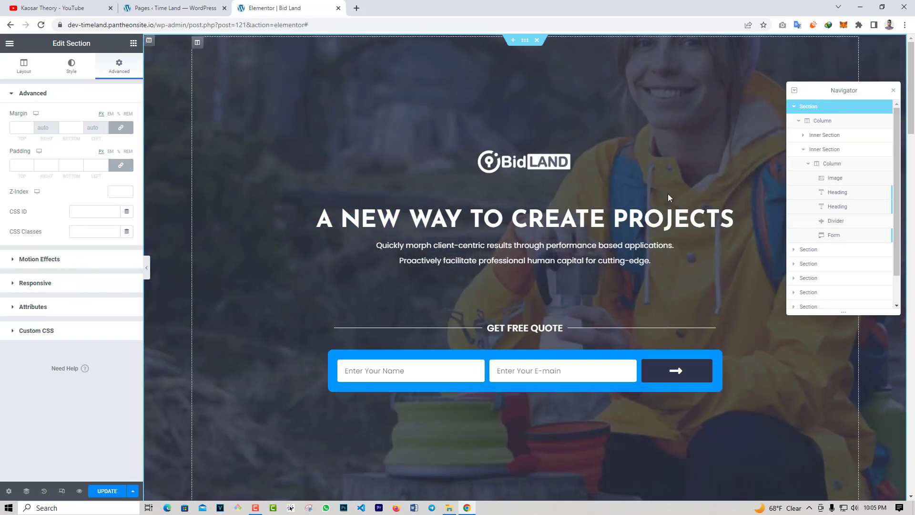
{"action": "left_click", "coordinate": [818, 121]}
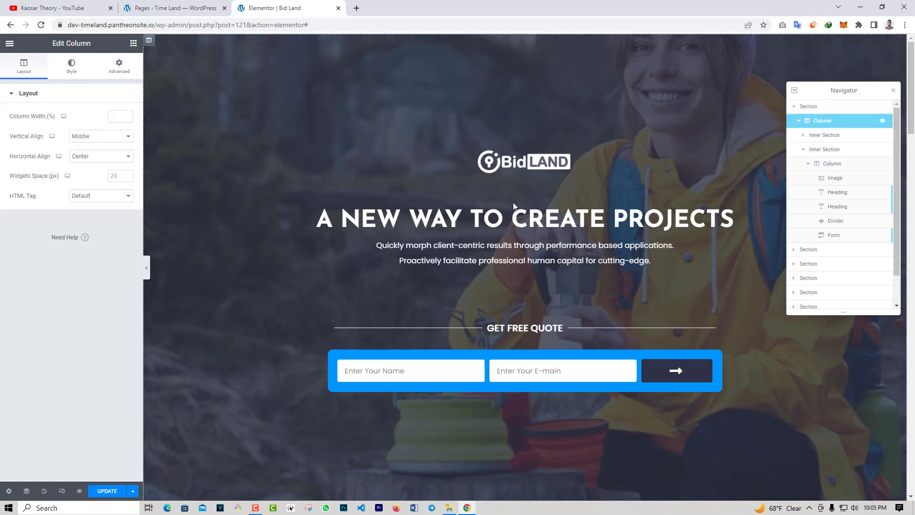
{"action": "left_click", "coordinate": [120, 66]}
{"action": "left_click", "coordinate": [74, 236]}
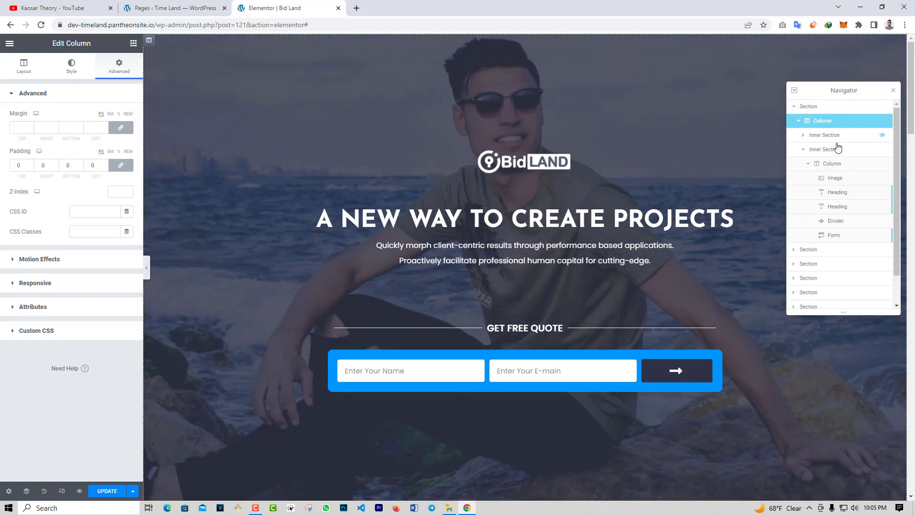
{"action": "left_click", "coordinate": [837, 140]}
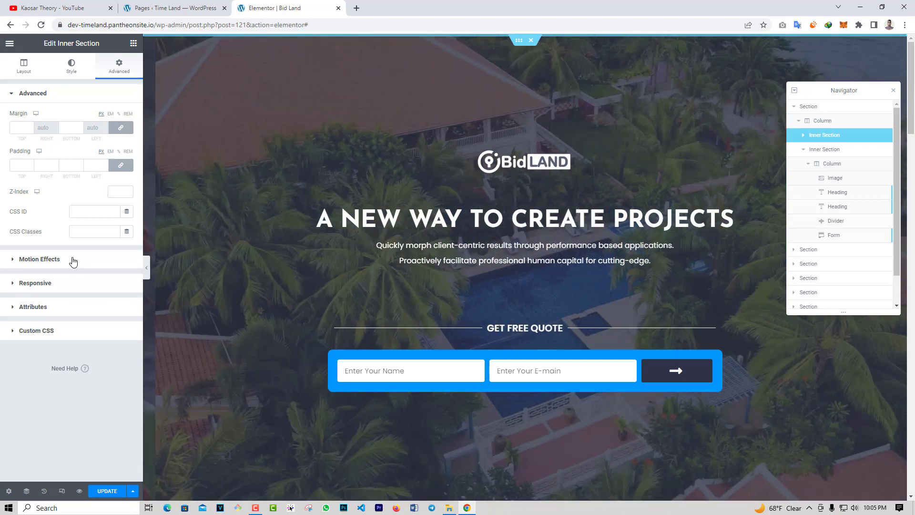
- Examine which advanced options, including Transform, are offered for the logo image, main heading and quote form widgets
{"action": "left_click", "coordinate": [479, 169]}
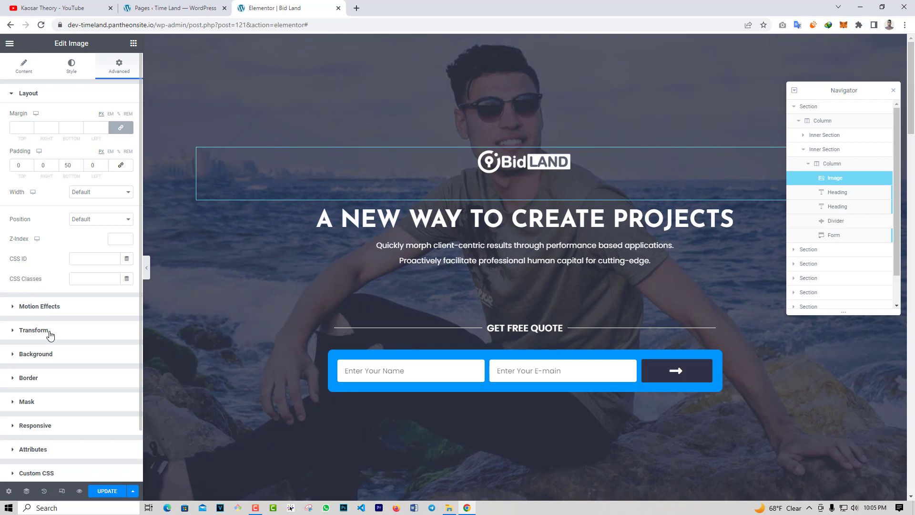
{"action": "left_click", "coordinate": [50, 332]}
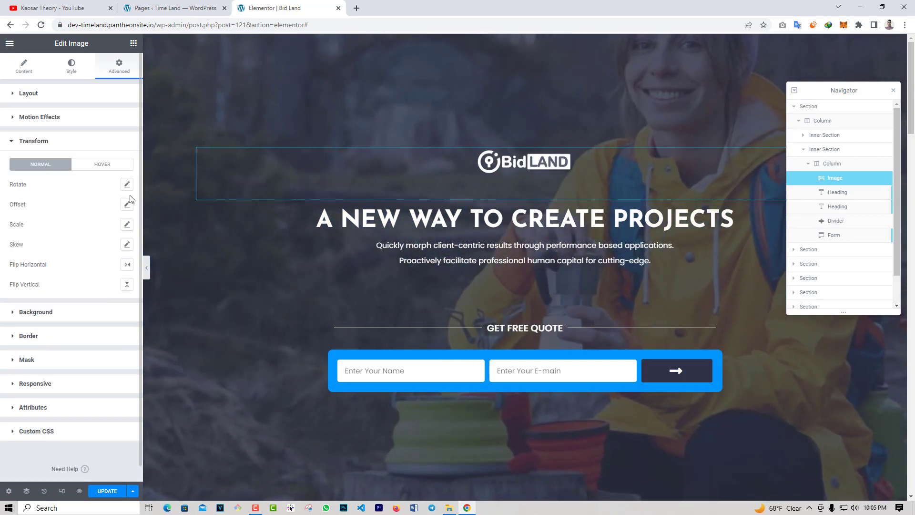
{"action": "left_click", "coordinate": [333, 217]}
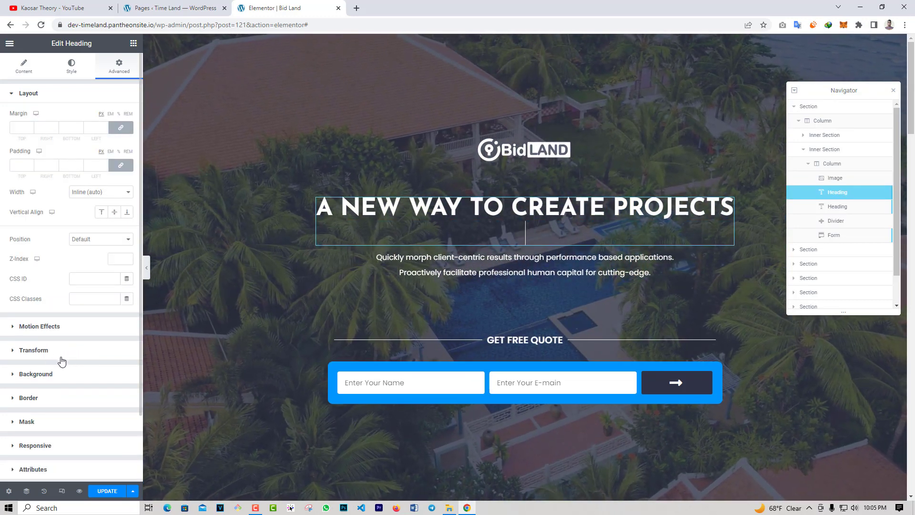
{"action": "left_click", "coordinate": [717, 368]}
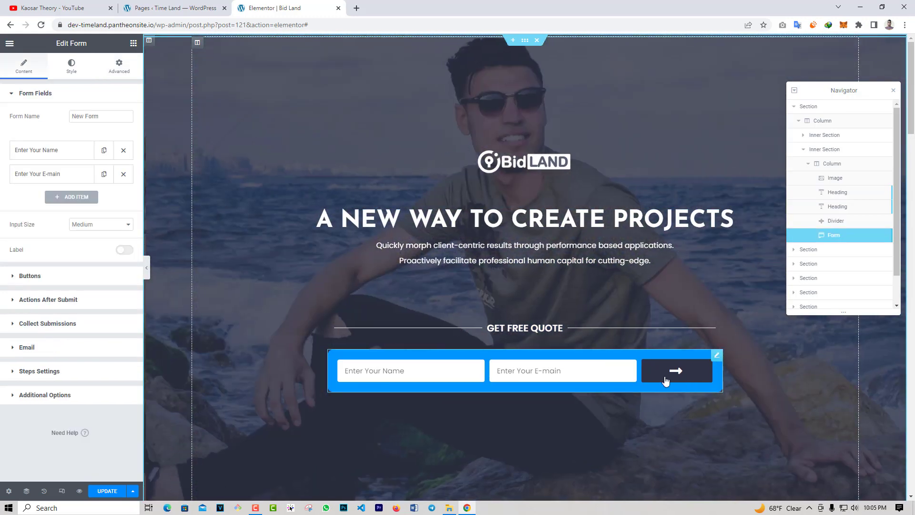
{"action": "left_click", "coordinate": [116, 65]}
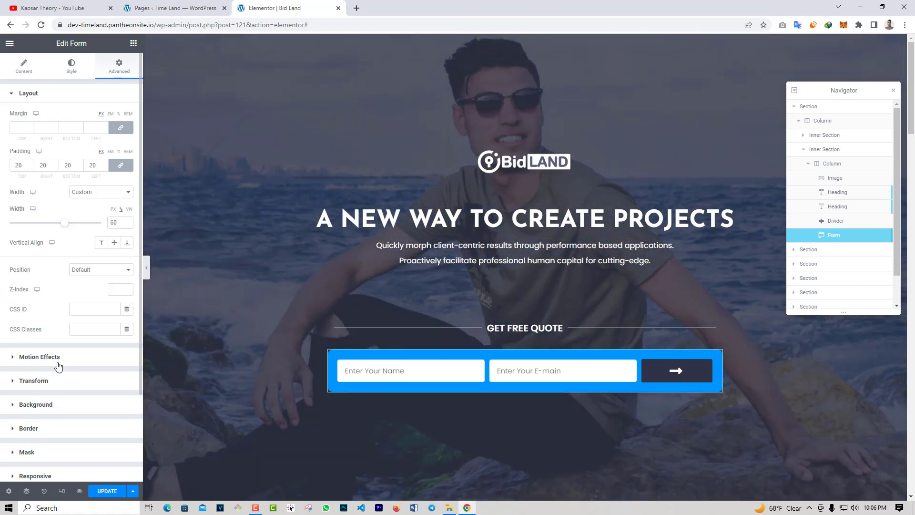
{"action": "left_click", "coordinate": [296, 174]}
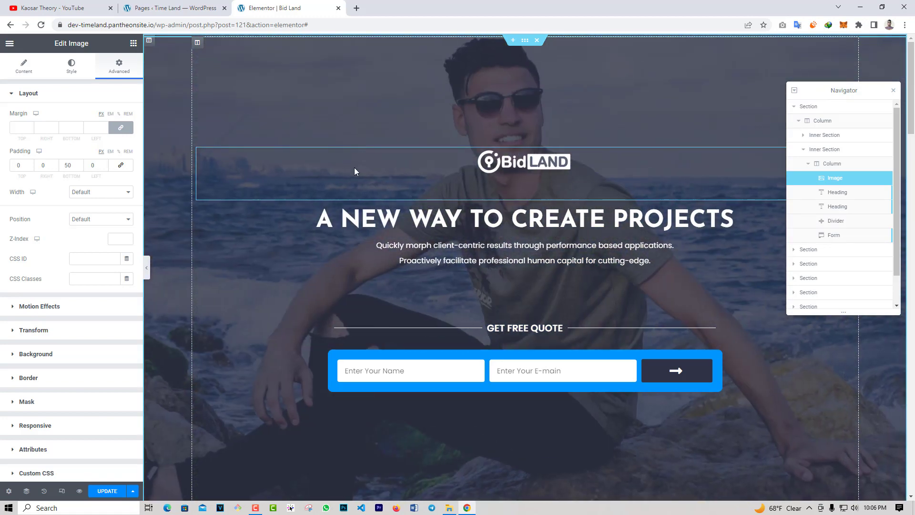
{"action": "left_click", "coordinate": [71, 338]}
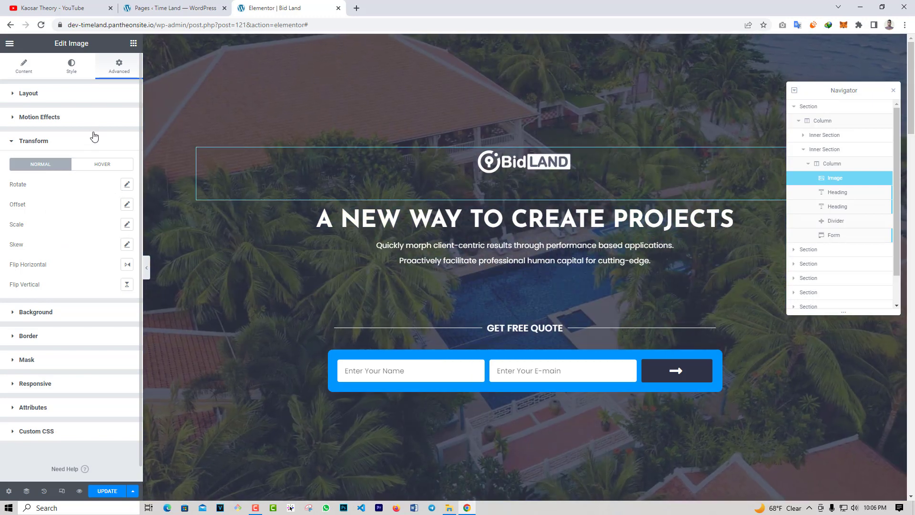
- Try Scrolling Effects in the logo image's Motion Effects and switch them off again
{"action": "left_click", "coordinate": [91, 118]}
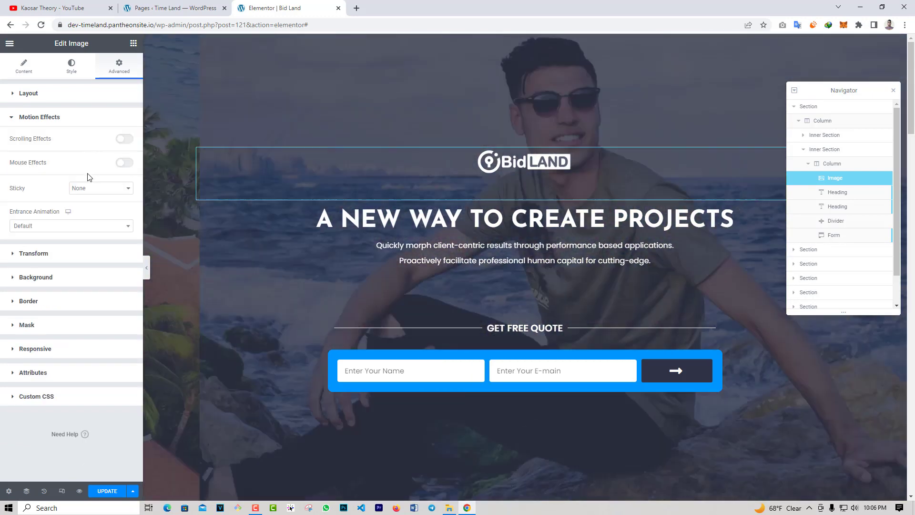
{"action": "left_click", "coordinate": [126, 142]}
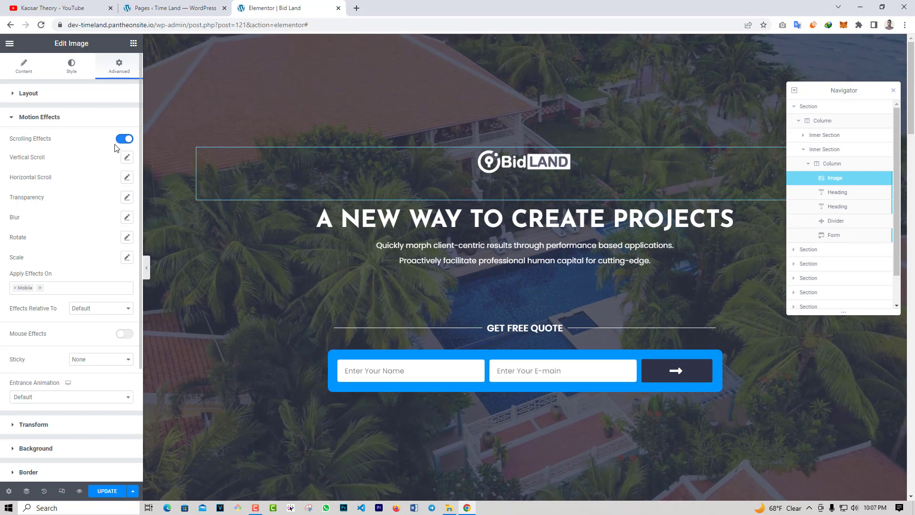
{"action": "left_click", "coordinate": [124, 138]}
{"action": "left_click", "coordinate": [101, 119]}
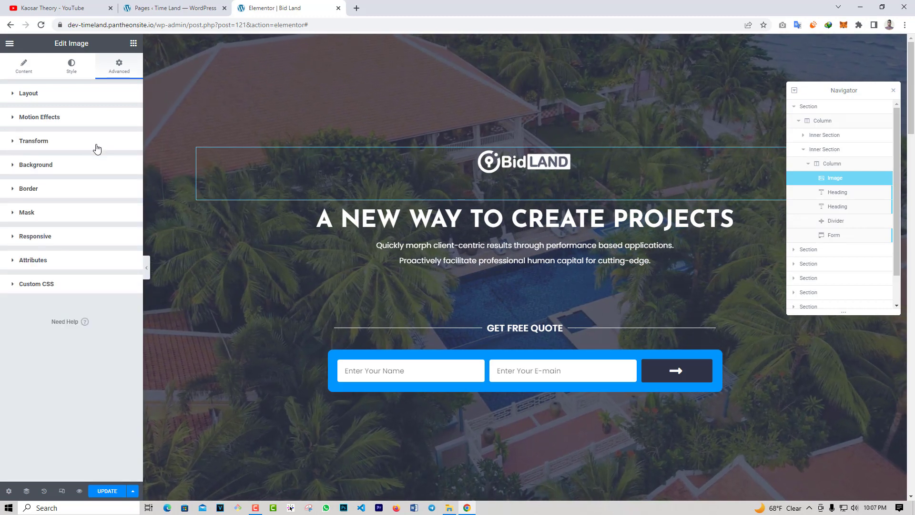
- Set the normal-state Transform rotation of the BidLAND logo image to 90
{"action": "left_click", "coordinate": [86, 141]}
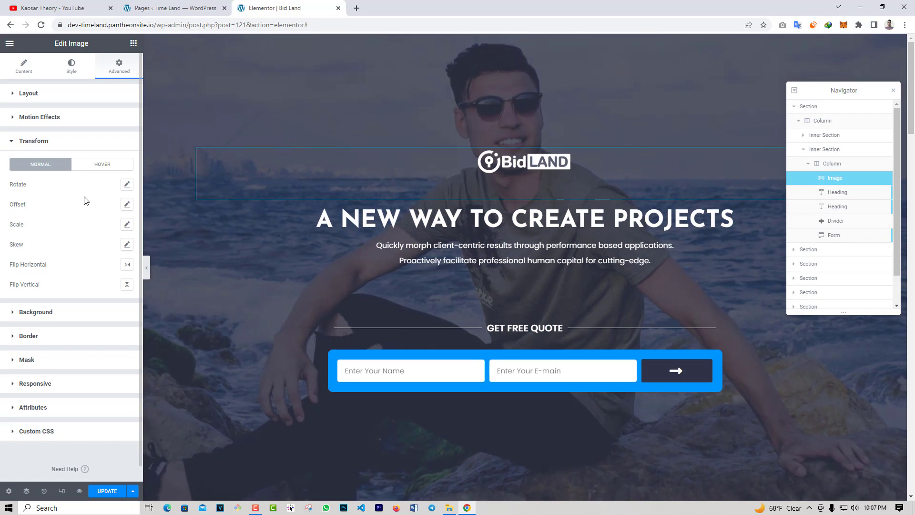
{"action": "left_click", "coordinate": [126, 186]}
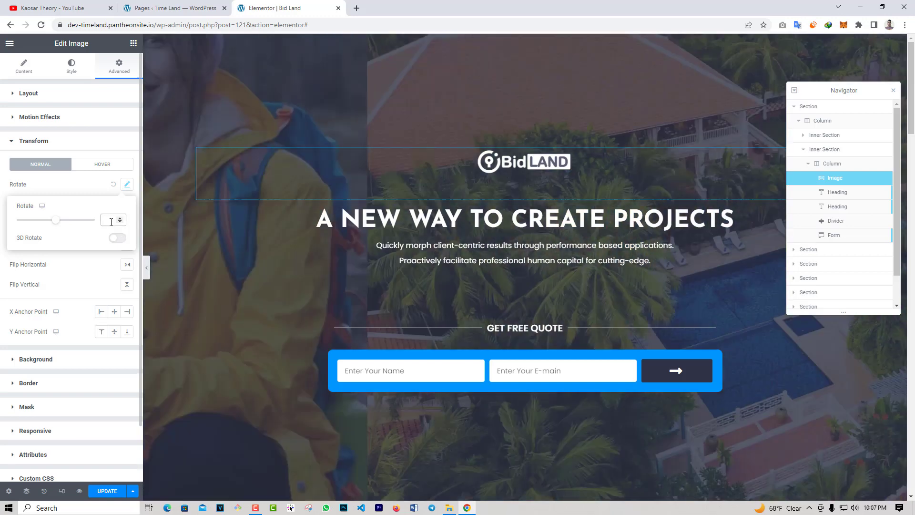
{"action": "type", "text": "90"}
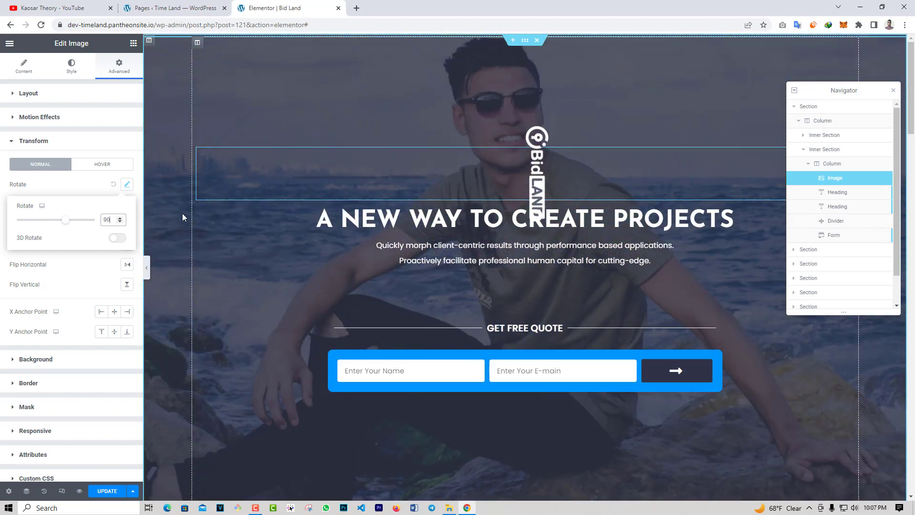
- Replace the logo image's Transform rotation value with 180
{"action": "left_click", "coordinate": [109, 220]}
{"action": "key", "text": "BackSpace"}
{"action": "key", "text": "BackSpace"}
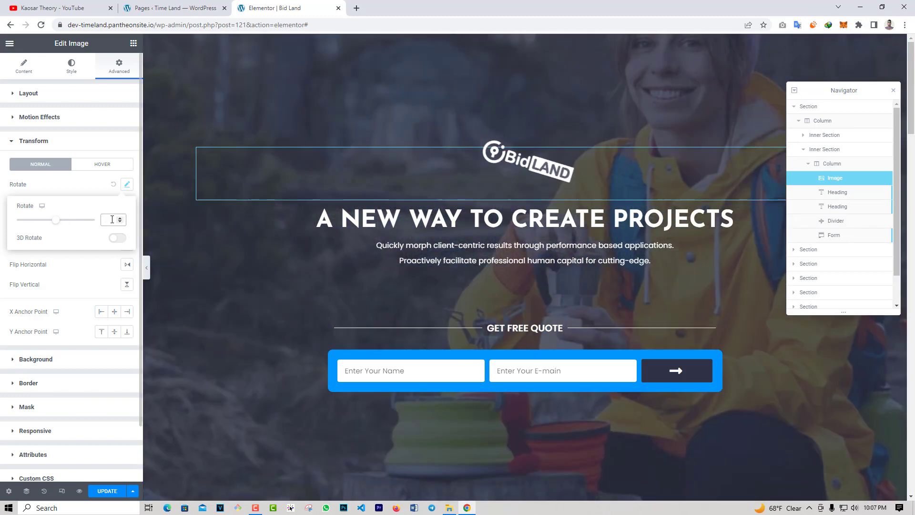
{"action": "type", "text": "180"}
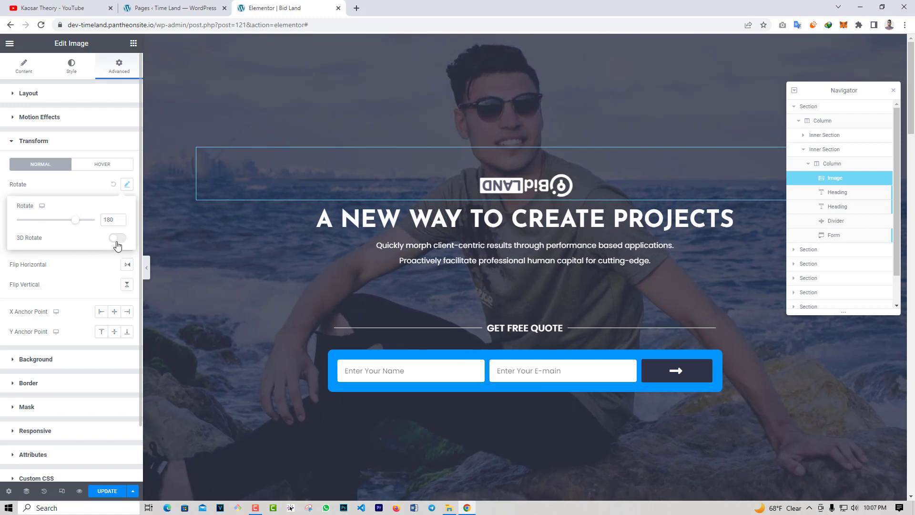
- Enable 3D Rotate for the logo image and set its main rotation to 90
{"action": "left_click", "coordinate": [117, 240]}
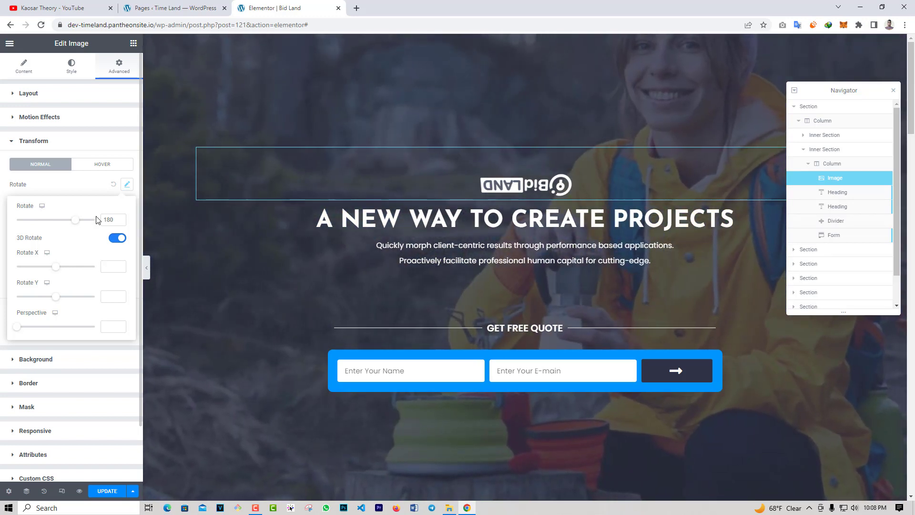
{"action": "type", "text": "90"}
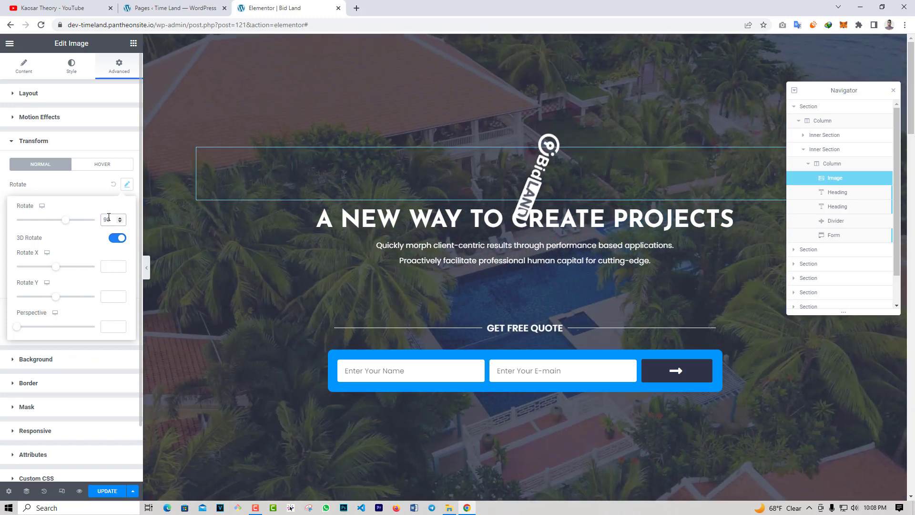
{"action": "left_click", "coordinate": [120, 155]}
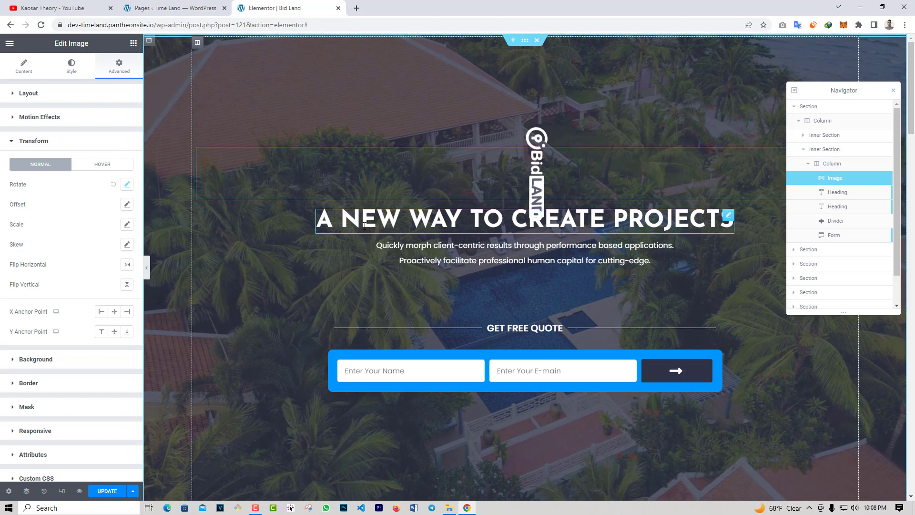
- Try a Transform rotation of 90 on the "A NEW WAY TO CREATE PROJECTS" heading, and reset it
{"action": "left_click", "coordinate": [346, 231]}
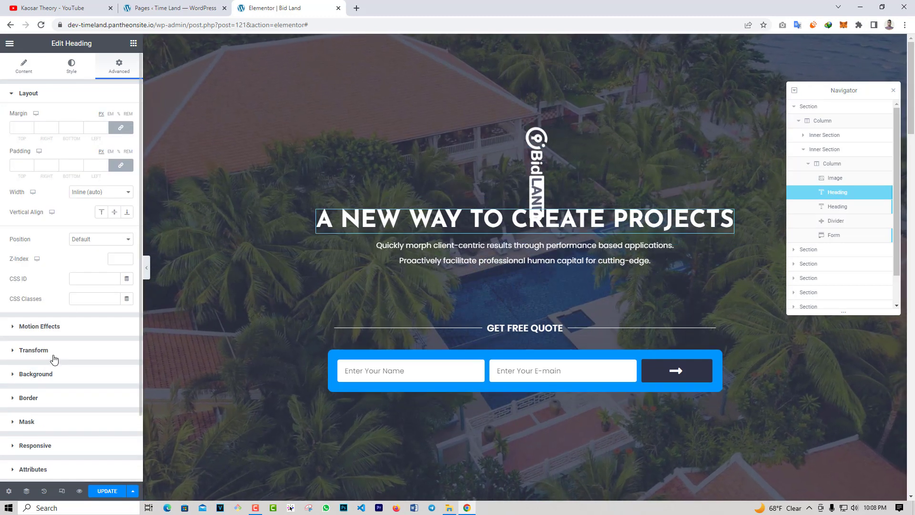
{"action": "left_click", "coordinate": [52, 352]}
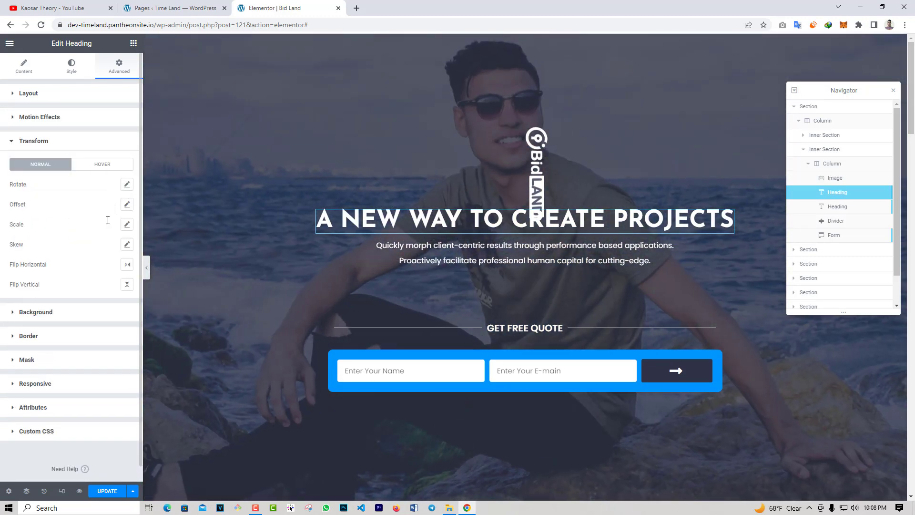
{"action": "left_click", "coordinate": [126, 184]}
{"action": "left_click", "coordinate": [110, 221]}
{"action": "type", "text": "90"}
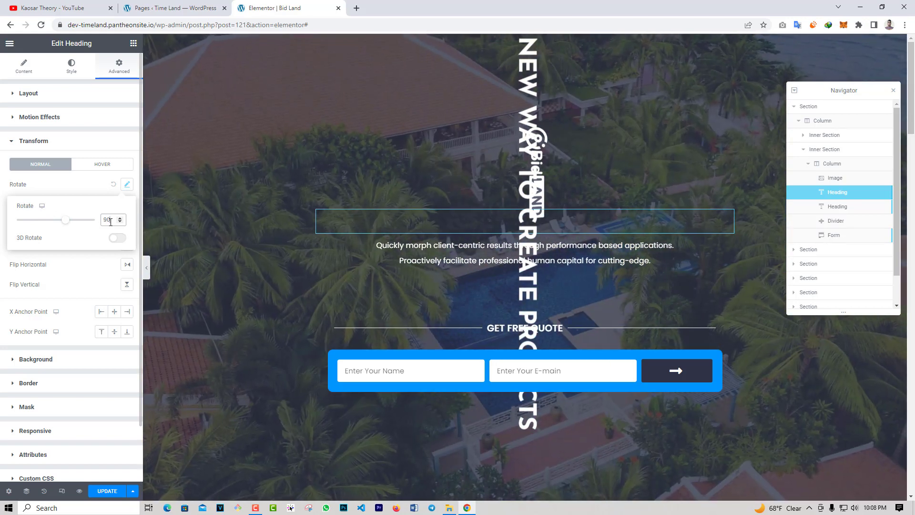
{"action": "left_click", "coordinate": [113, 184]}
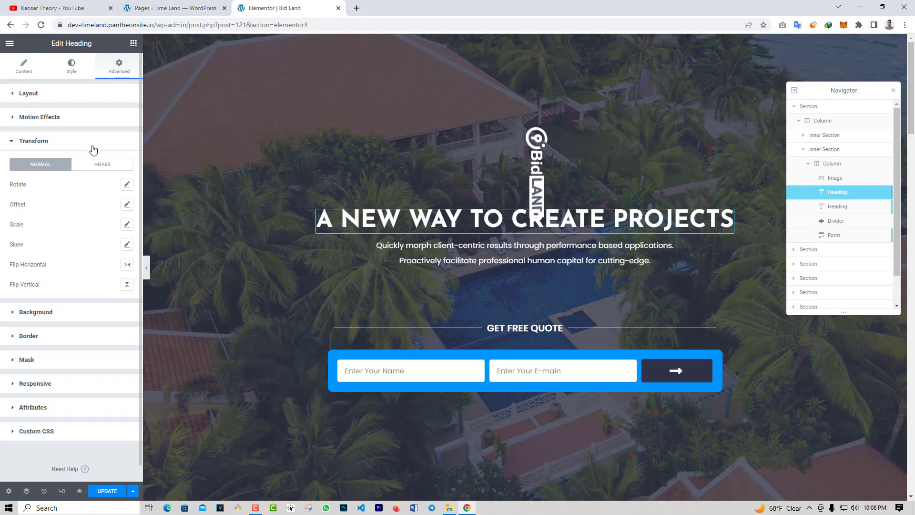
{"action": "left_click", "coordinate": [92, 142]}
- Set the logo image's 3D Rotate X value to 10 in its normal-state Transform settings
{"action": "left_click", "coordinate": [513, 165]}
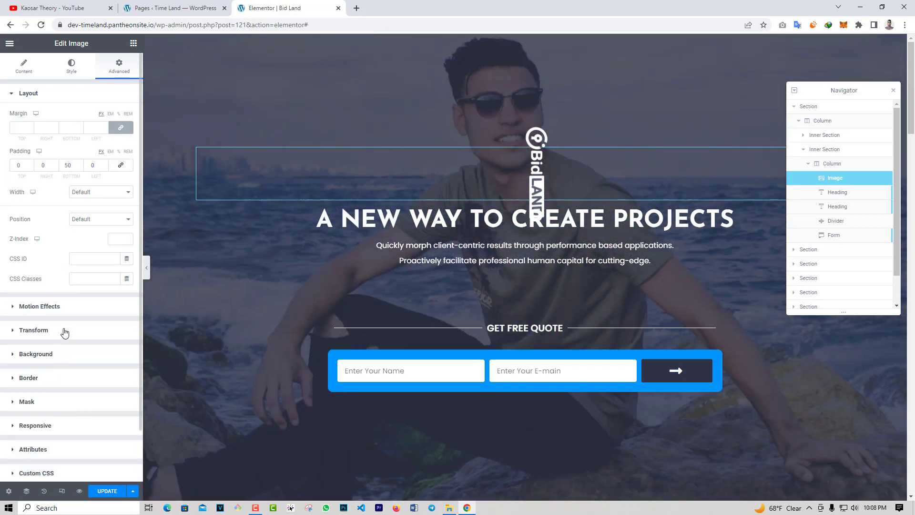
{"action": "left_click", "coordinate": [65, 332]}
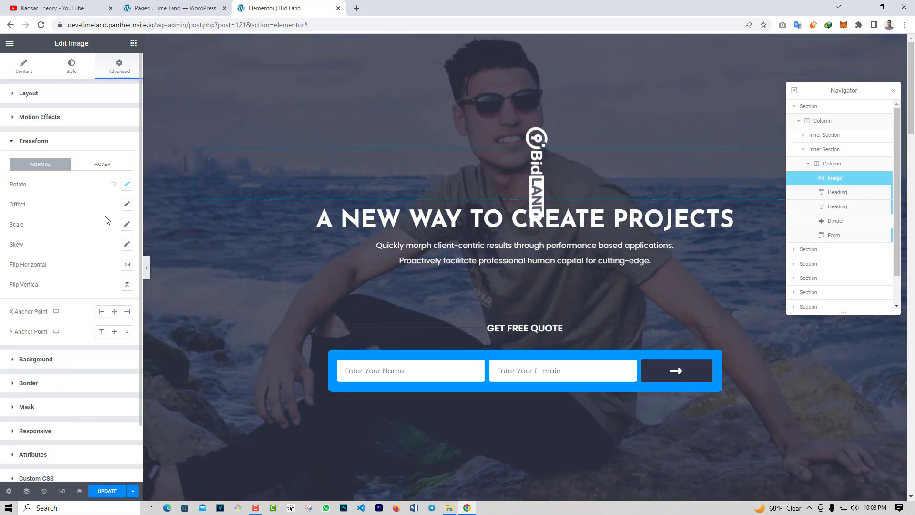
{"action": "left_click", "coordinate": [126, 185]}
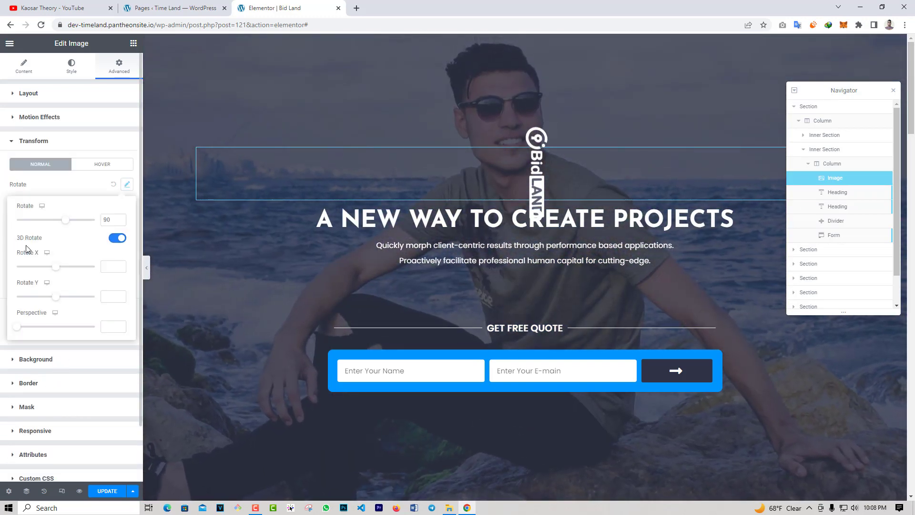
{"action": "left_click", "coordinate": [107, 267]}
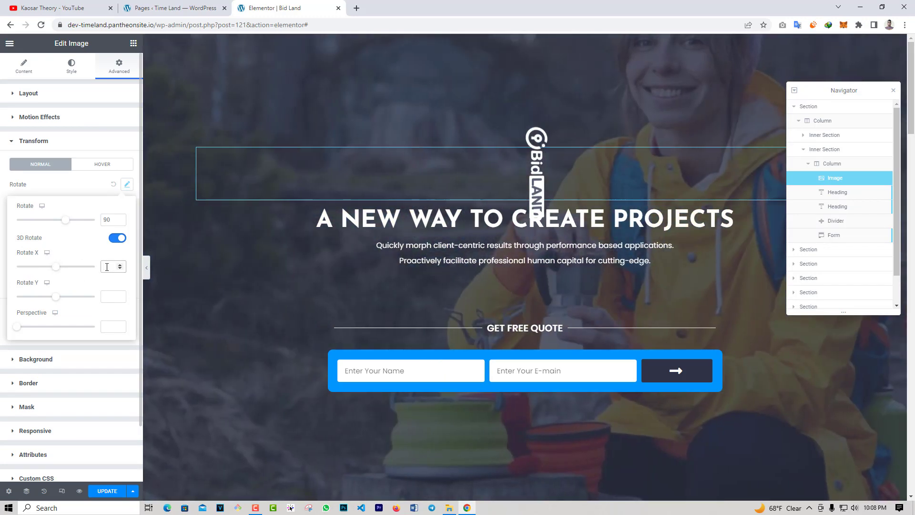
{"action": "type", "text": "10"}
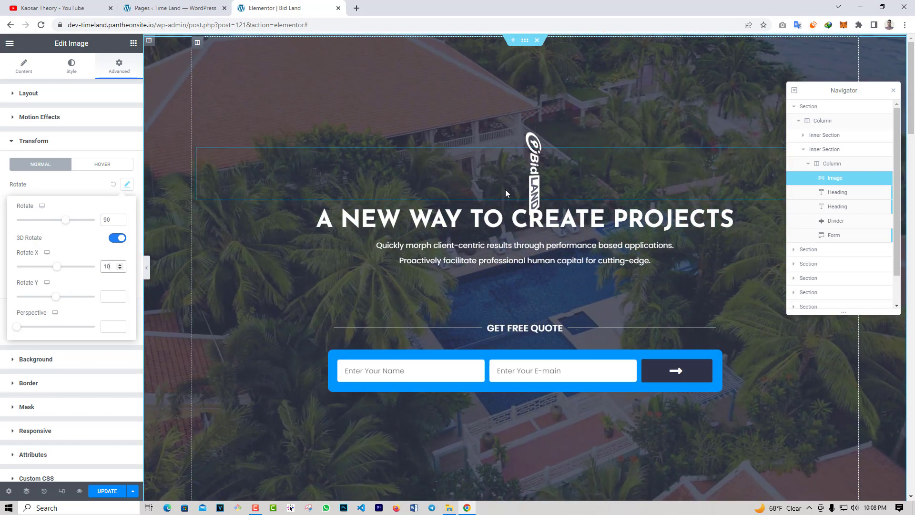
{"action": "left_click", "coordinate": [105, 187]}
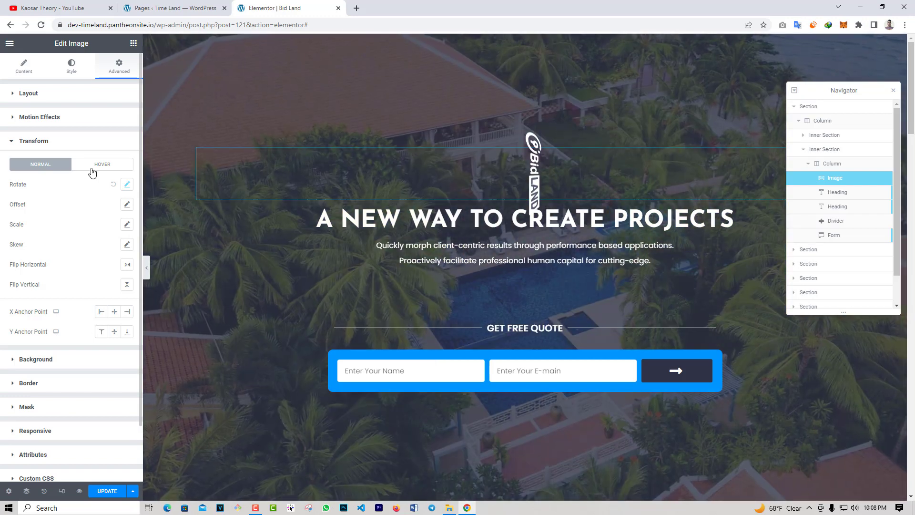
- View the logo image's hover-state Transform options and return to the normal state
{"action": "left_click", "coordinate": [99, 165]}
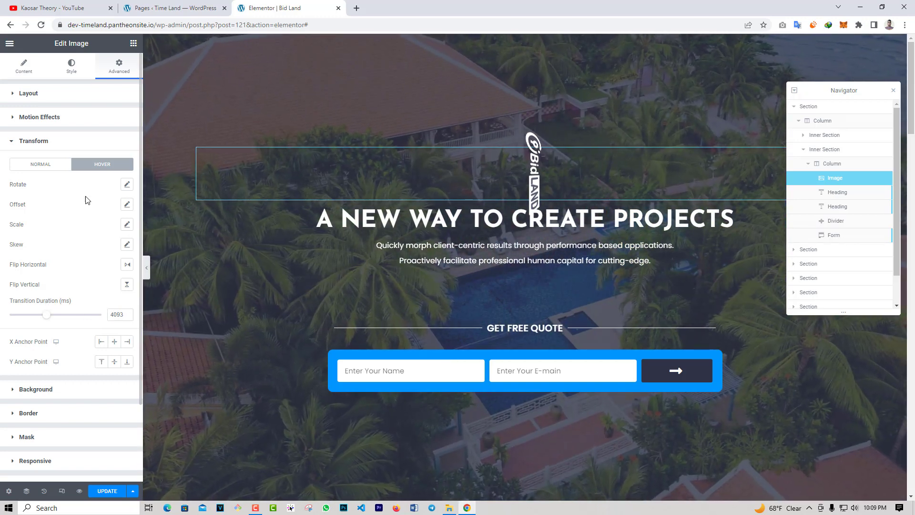
{"action": "left_click", "coordinate": [54, 165]}
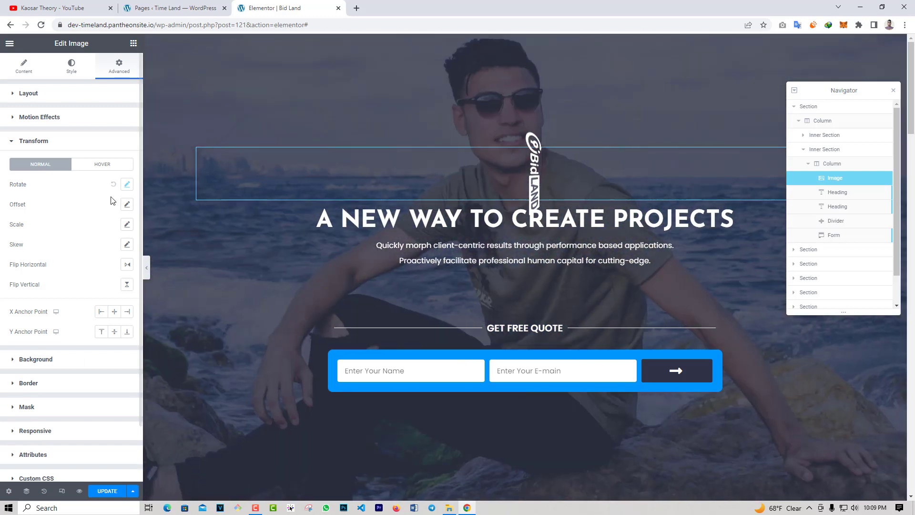
- Reset the logo image's normal-state rotation and set its hover-state rotation to 360 with 3D Rotate off
{"action": "left_click", "coordinate": [114, 185]}
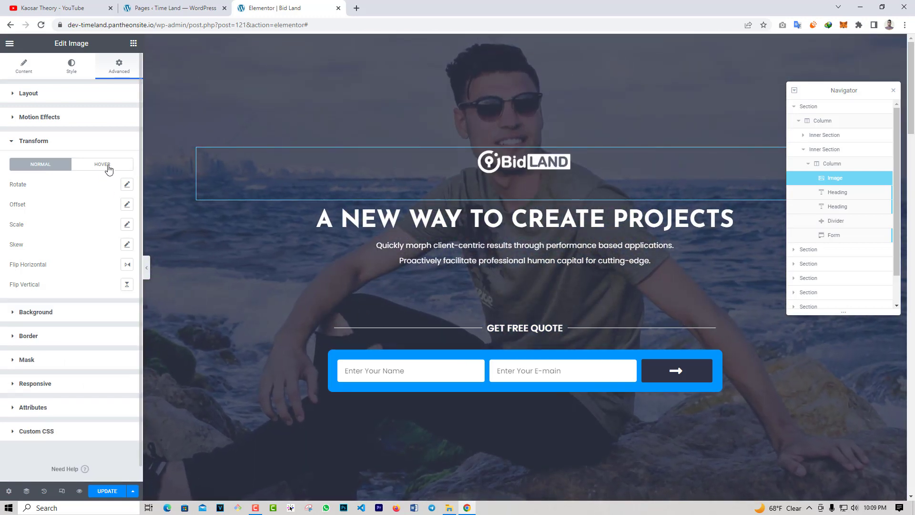
{"action": "left_click", "coordinate": [109, 166]}
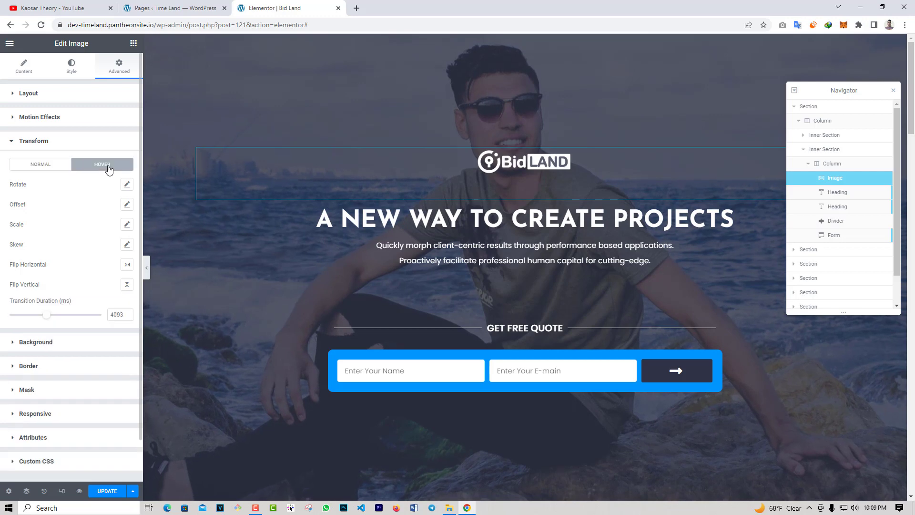
{"action": "left_click", "coordinate": [127, 186]}
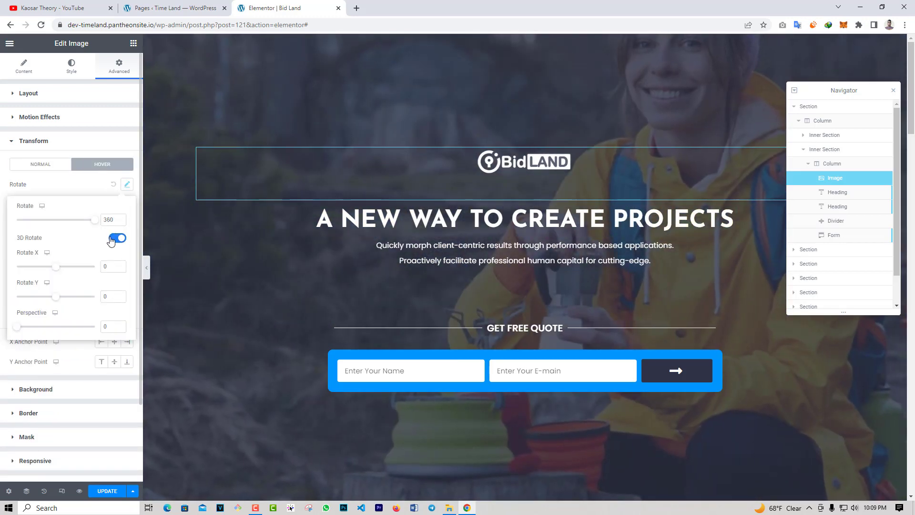
{"action": "left_click", "coordinate": [118, 240]}
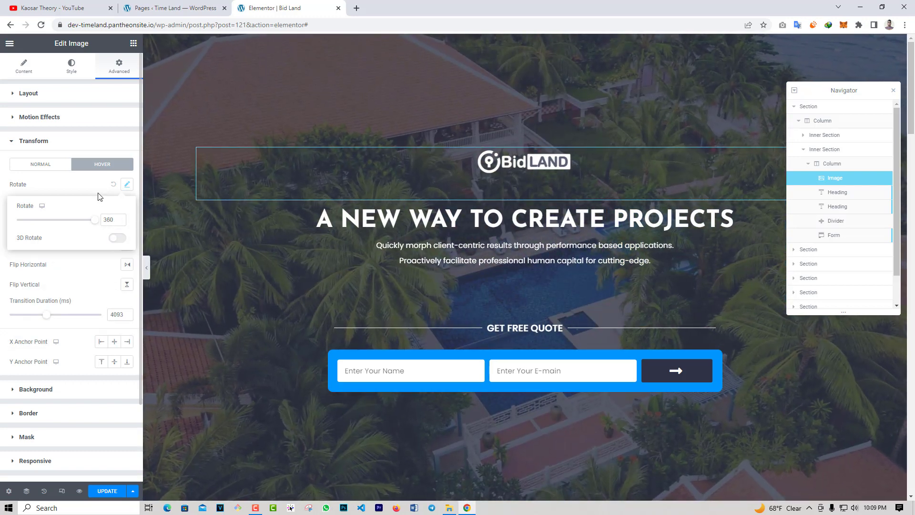
{"action": "left_click", "coordinate": [99, 194]}
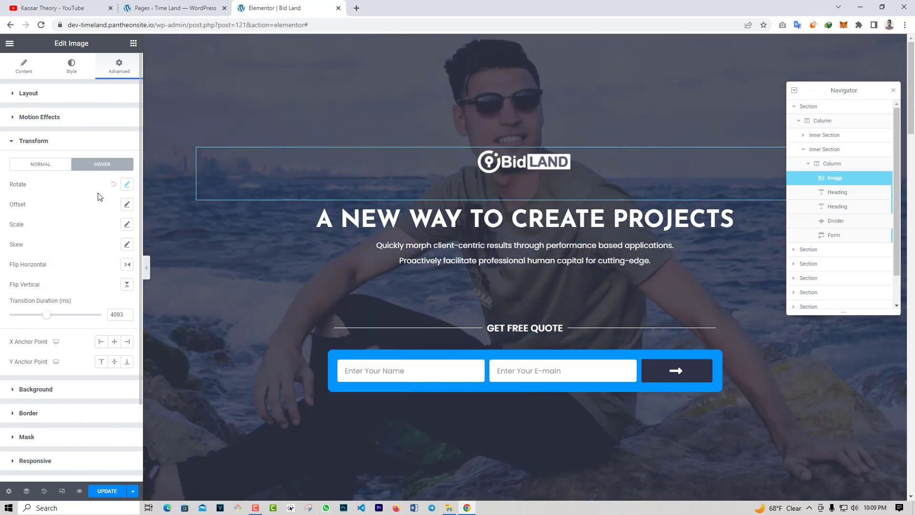
- Set the logo image's hover Transition Duration to 5000 ms and reset its hover-state rotation
{"action": "double_click", "coordinate": [115, 314]}
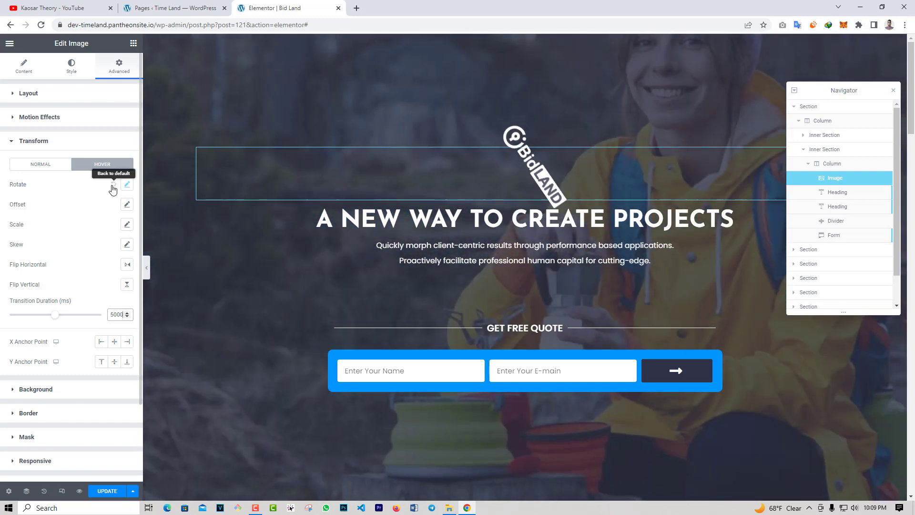
{"action": "left_click", "coordinate": [114, 184]}
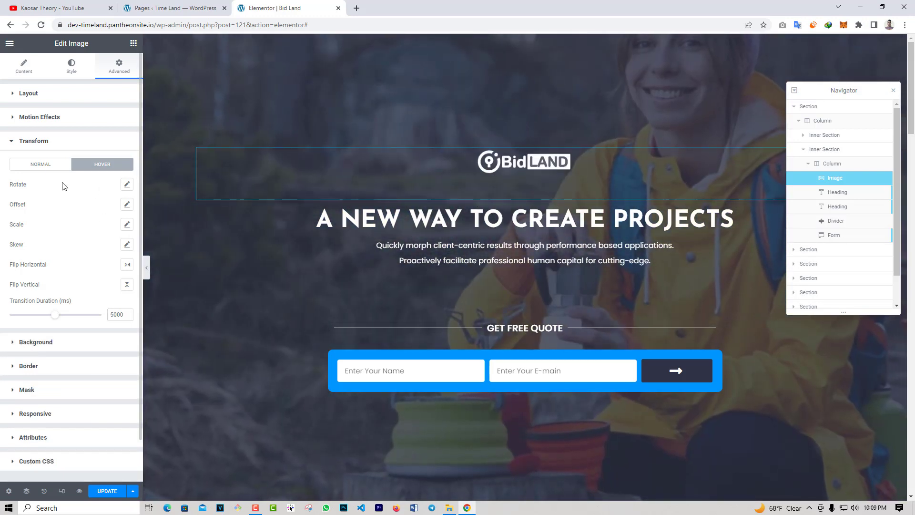
- Try a normal-state offset of 90 in both X and Y on the logo image, and reset it
{"action": "left_click", "coordinate": [38, 166]}
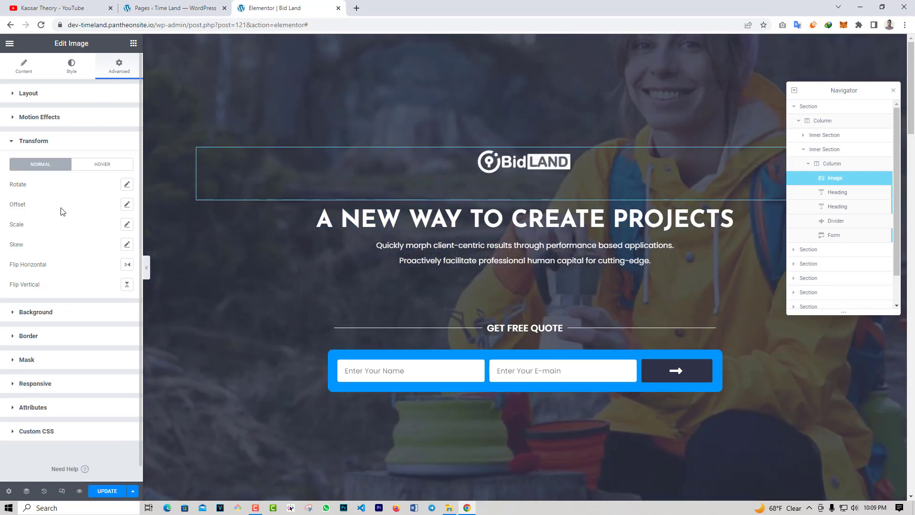
{"action": "left_click", "coordinate": [126, 204]}
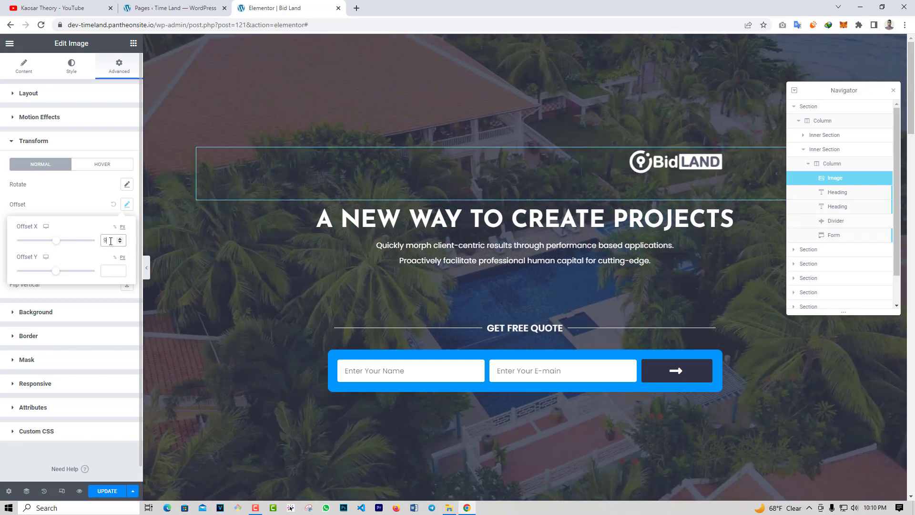
{"action": "scroll", "coordinate": [111, 240], "scroll_direction": "down", "scroll_amount": 20}
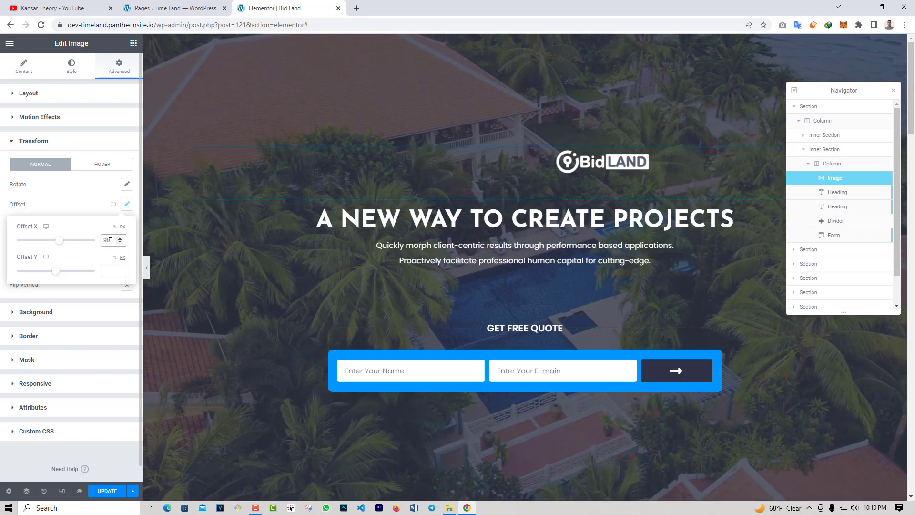
{"action": "left_click", "coordinate": [105, 272]}
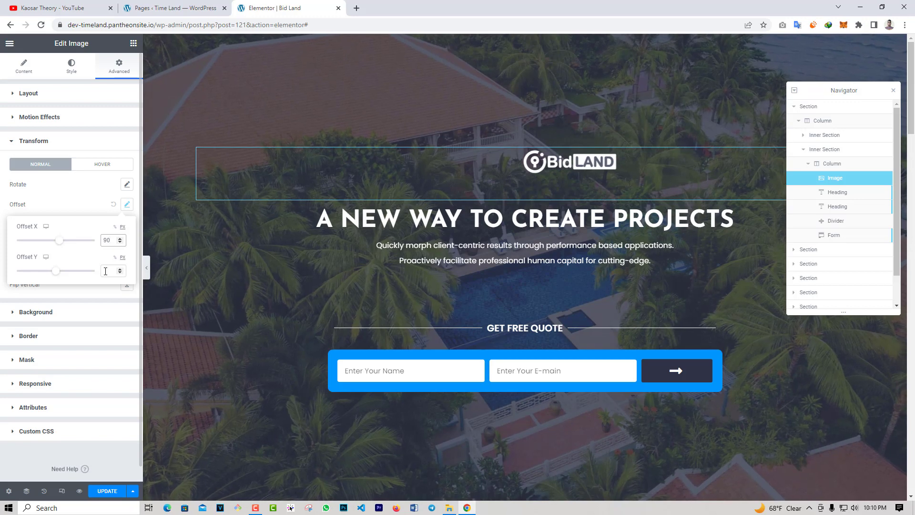
{"action": "type", "text": "90"}
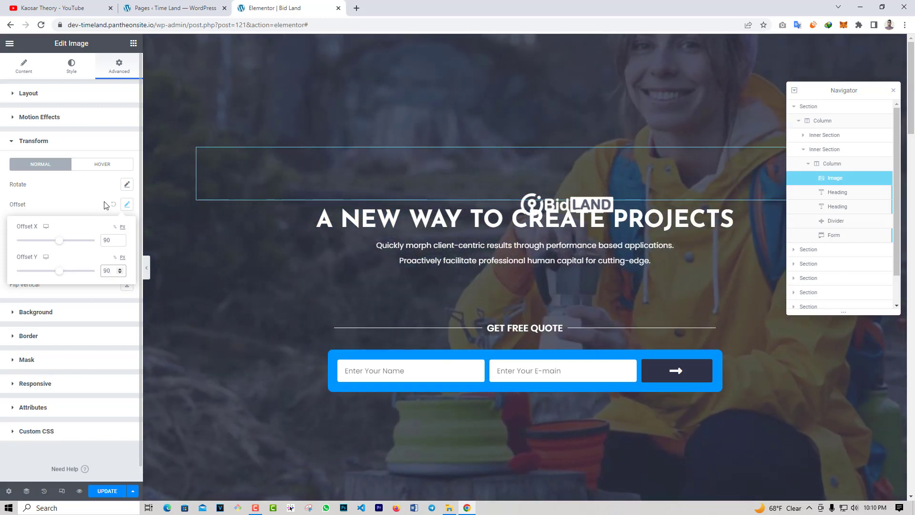
{"action": "left_click", "coordinate": [112, 205]}
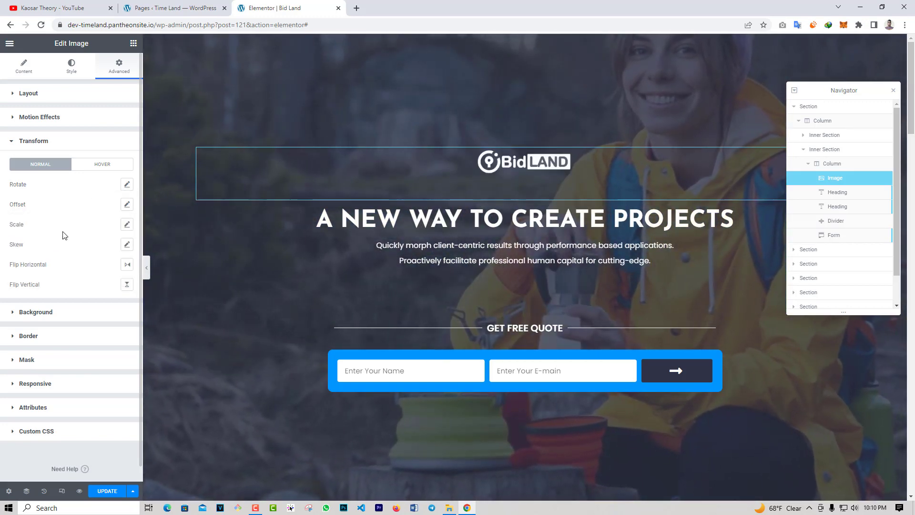
- Try a proportional scale of 2 on the logo image, turn off Keep Proportions, and reset the scale
{"action": "left_click", "coordinate": [127, 225]}
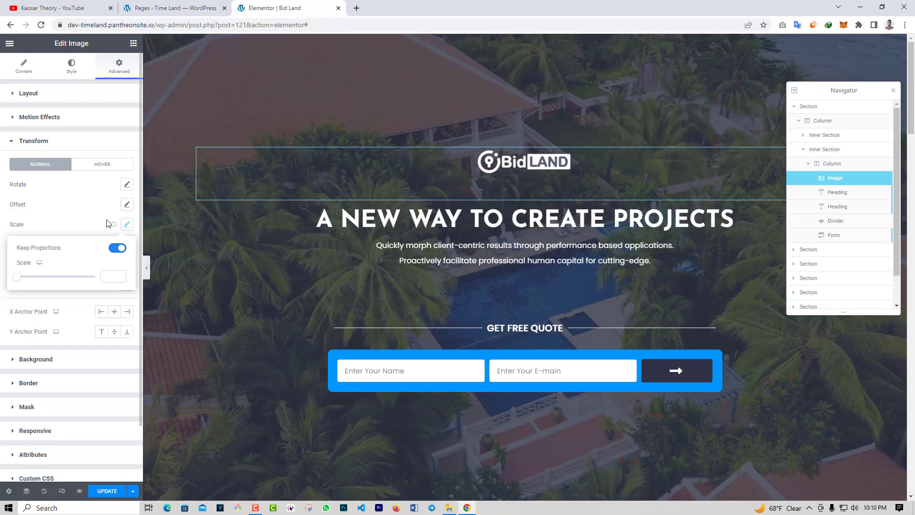
{"action": "left_click_drag", "start_coordinate": [17, 279], "coordinate": [105, 288]}
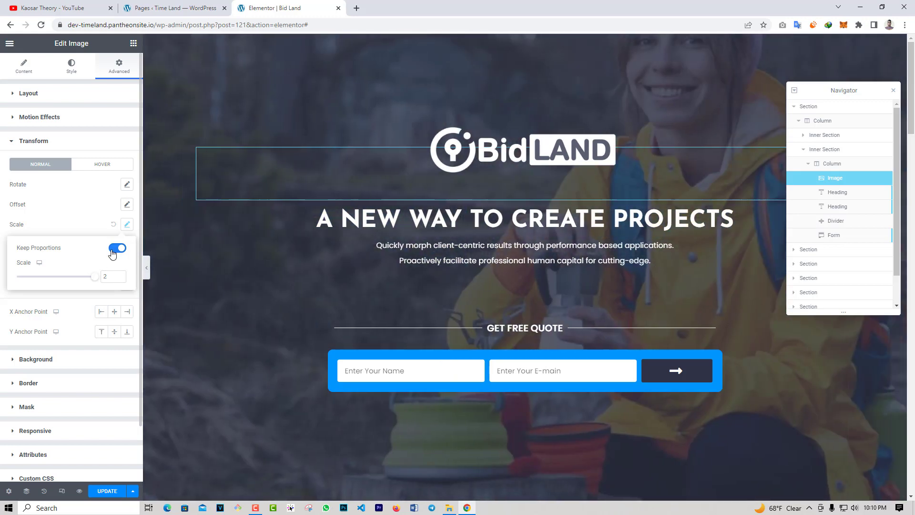
{"action": "left_click", "coordinate": [115, 249]}
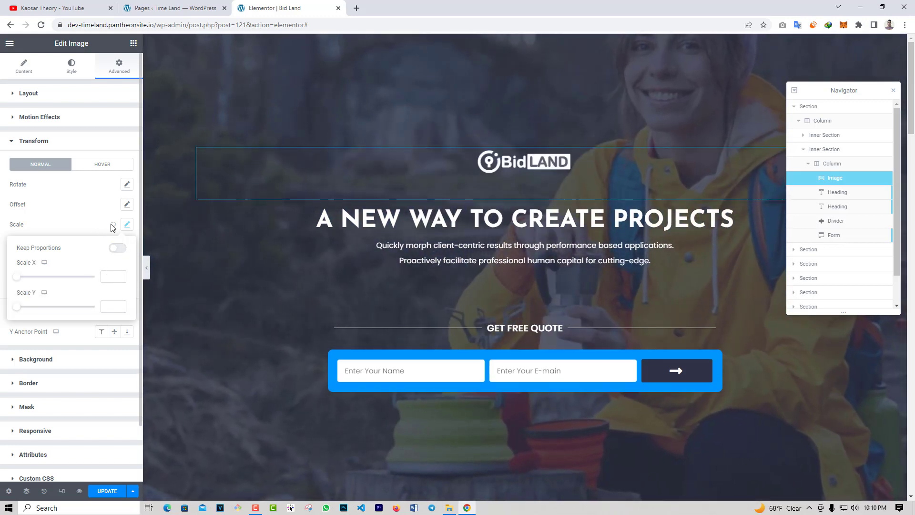
{"action": "left_click", "coordinate": [113, 224]}
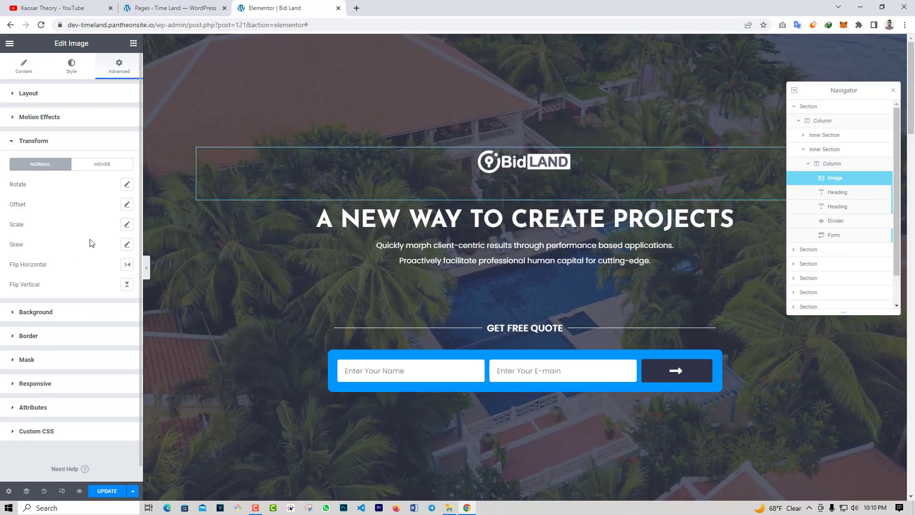
- Try a Skew X value of 100 on the logo image in its normal state, and reset the skew
{"action": "left_click", "coordinate": [128, 245]}
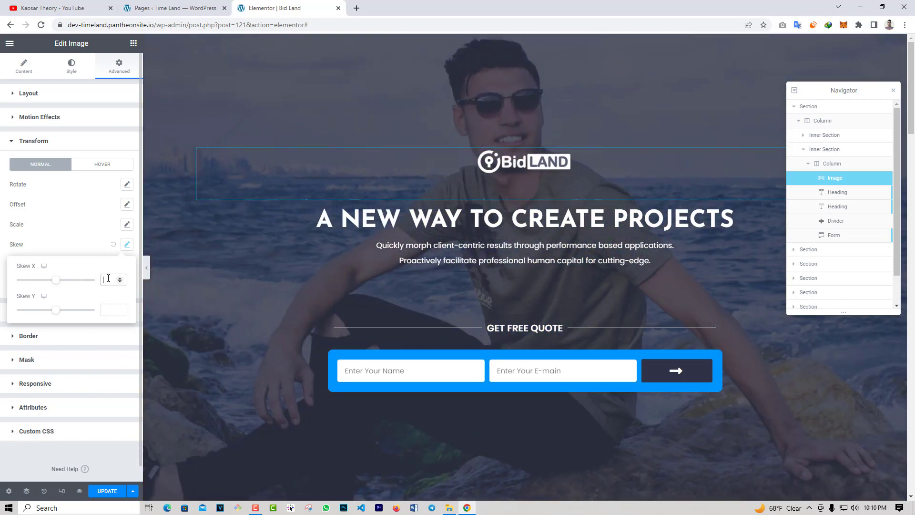
{"action": "left_click", "coordinate": [109, 279]}
{"action": "type", "text": "100"}
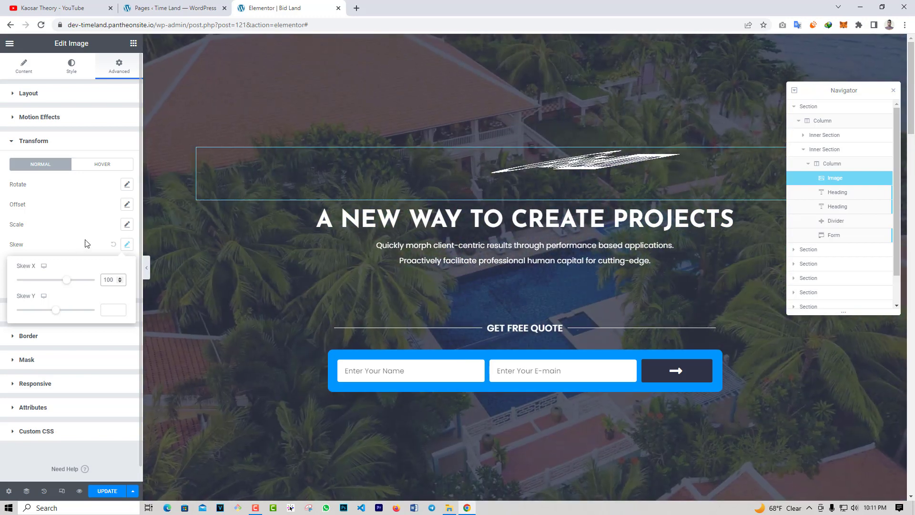
{"action": "left_click", "coordinate": [113, 245]}
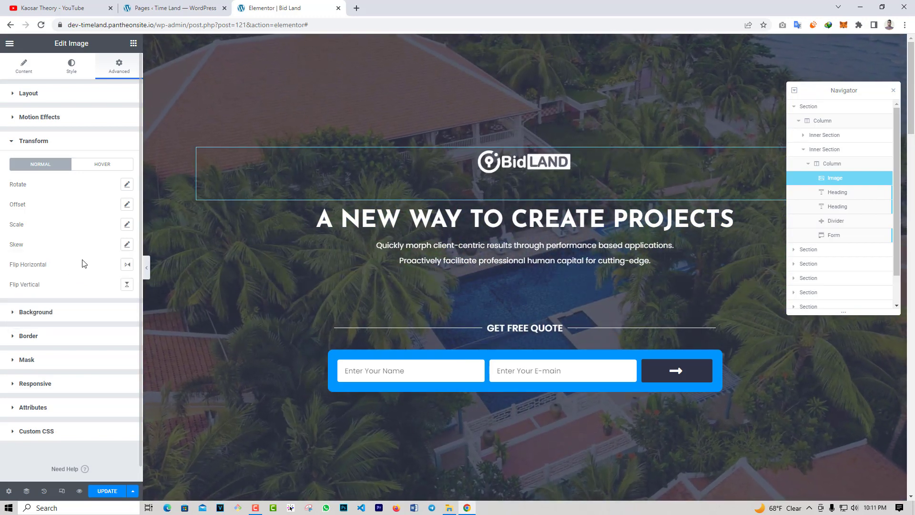
- Flip the logo image both horizontally and vertically in its normal-state Transform settings
{"action": "left_click", "coordinate": [127, 264]}
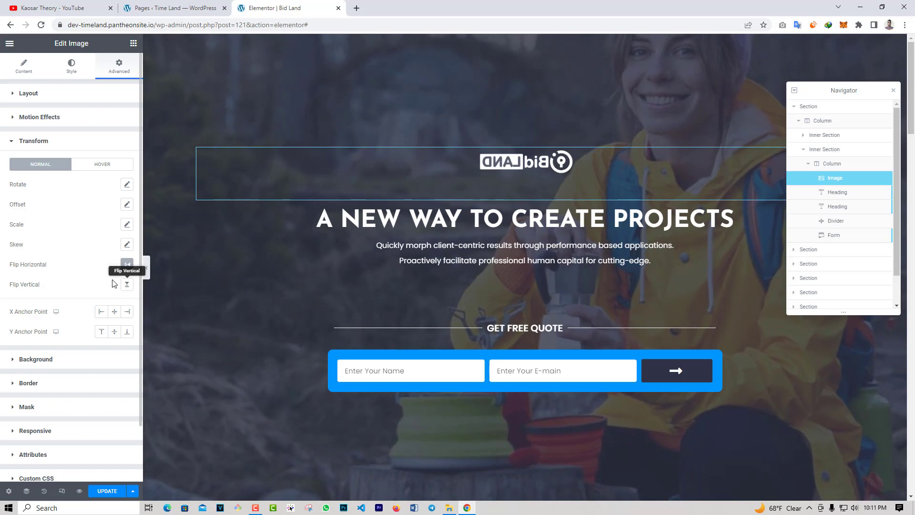
{"action": "left_click", "coordinate": [127, 285]}
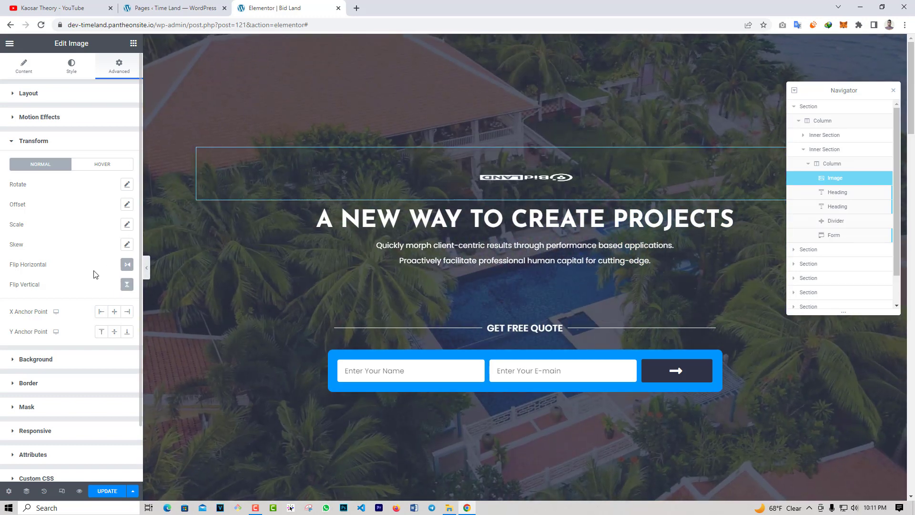